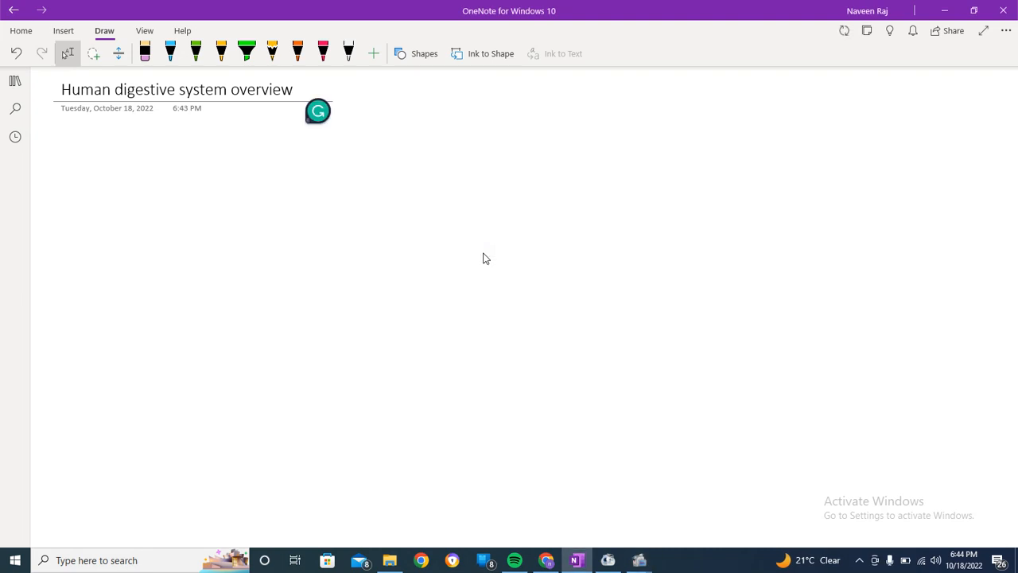
Highlight the page title 'Human digestive system overview' with the green highlighter.
left_click(246, 54)
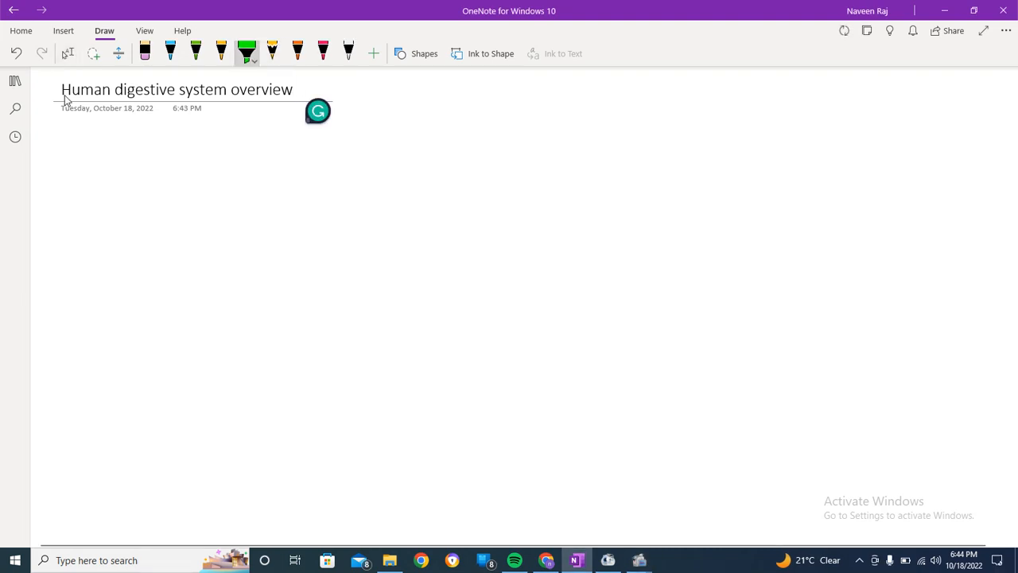
mouse_move(59, 91)
left_mouse_down()
mouse_move(260, 99)
mouse_move(215, 89)
mouse_move(59, 96)
mouse_move(214, 99)
left_mouse_up()
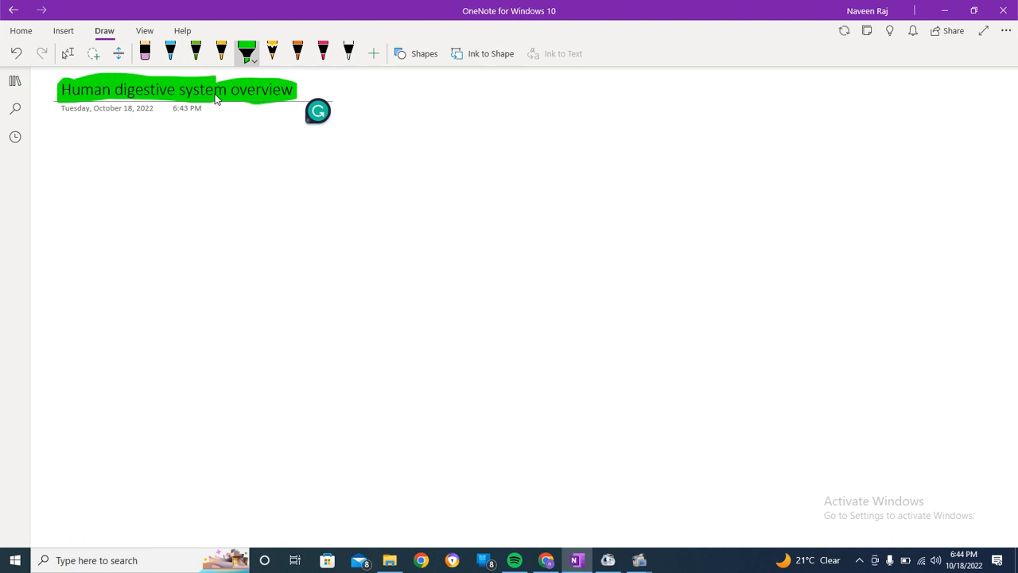
Bring up the Online Pictures (Bing) search pane from Insert > Pictures > From Online.
left_click(79, 32)
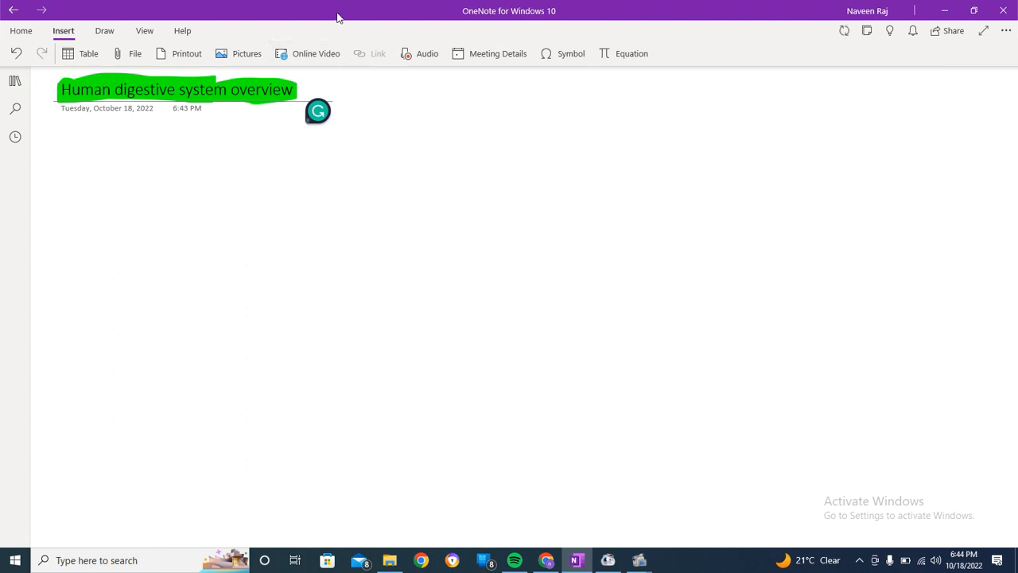
left_click(247, 53)
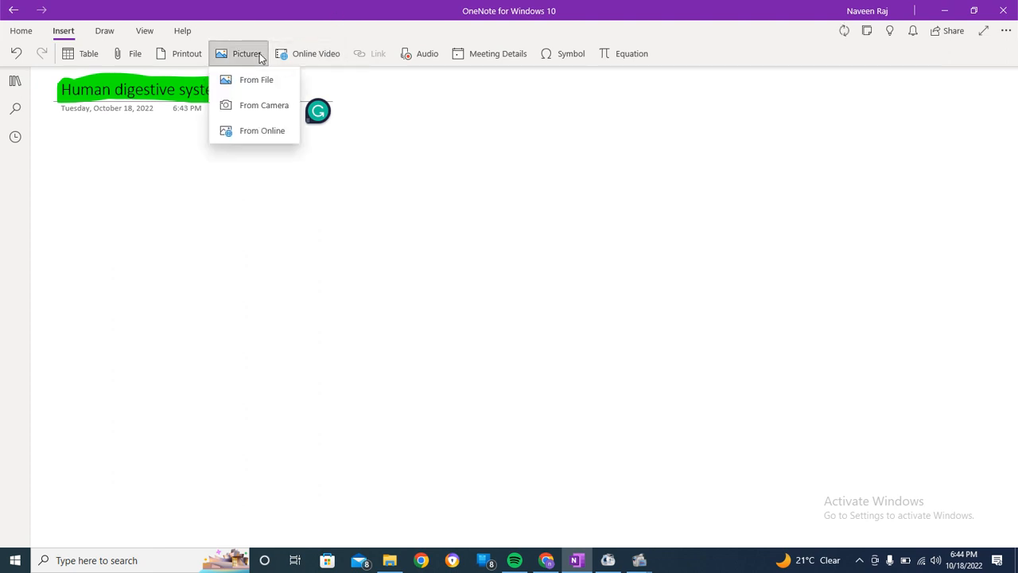
left_click(243, 132)
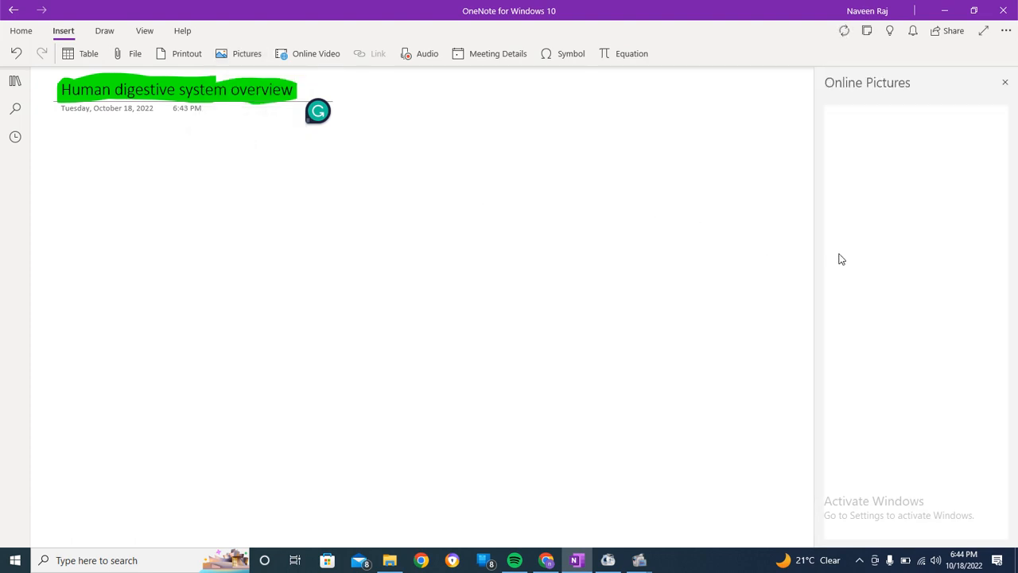
Search 'human digestive system', insert two result images including the purple one, and place them side by side.
left_click(867, 302)
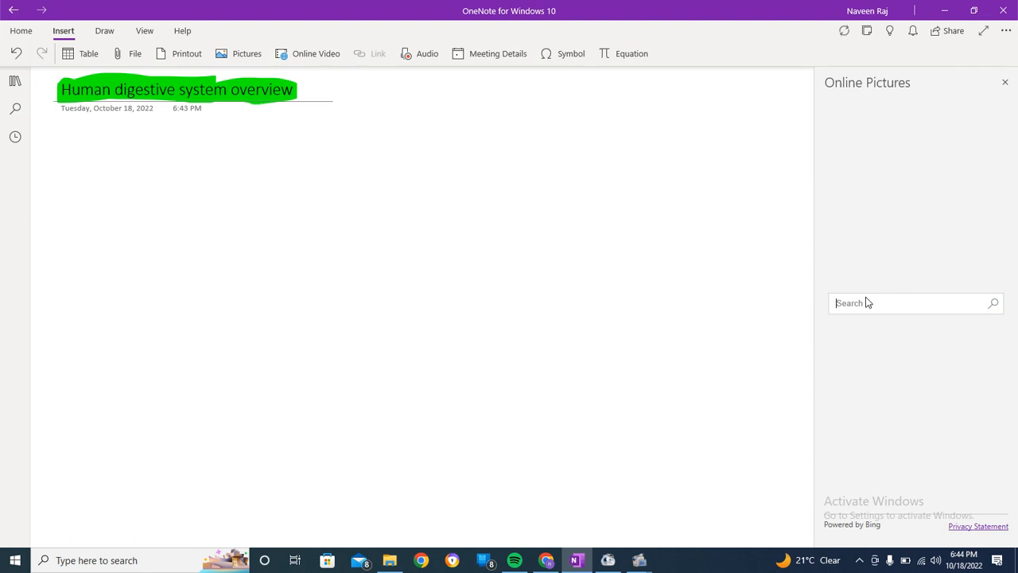
type("human ")
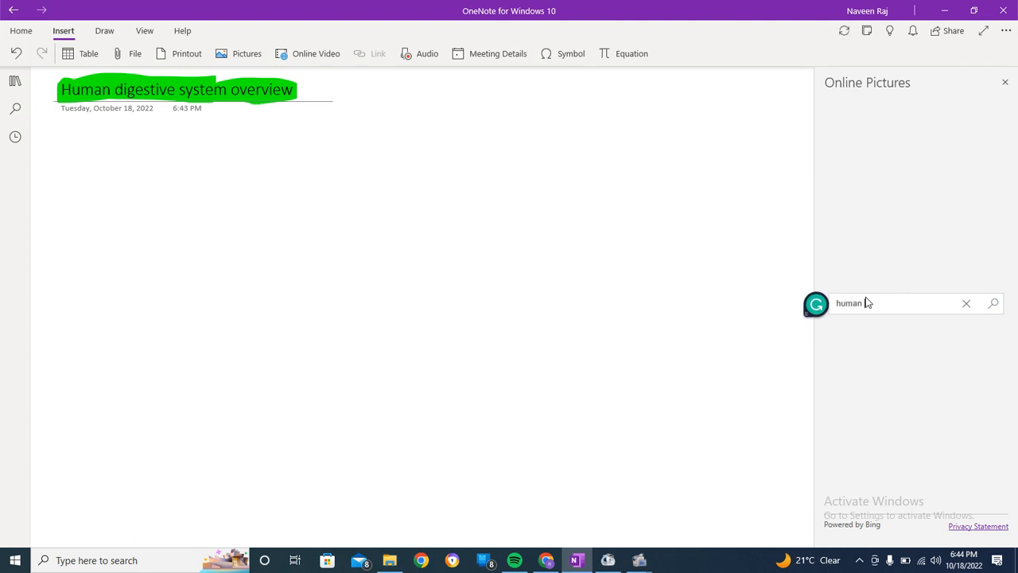
type("digestiv")
type("e system")
key("Return")
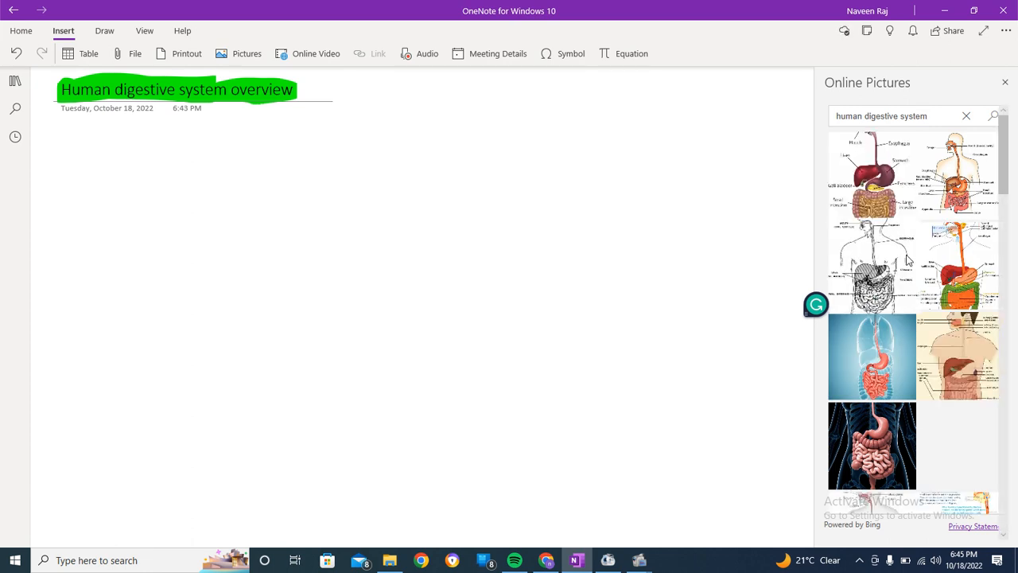
scroll(905, 259, "down", 1)
scroll(905, 259, "down", 1)
scroll(905, 259, "down", 2)
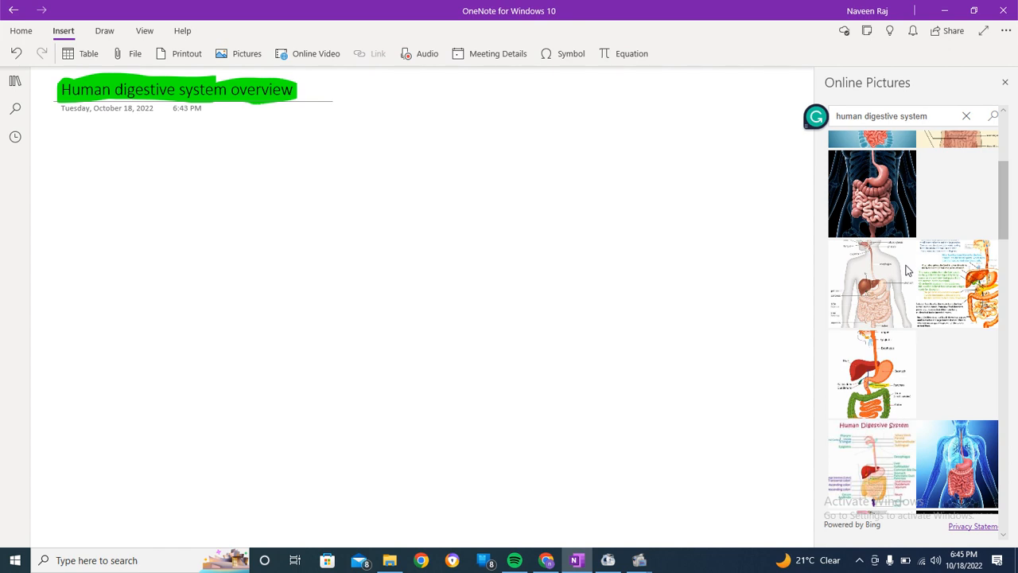
left_click(977, 450)
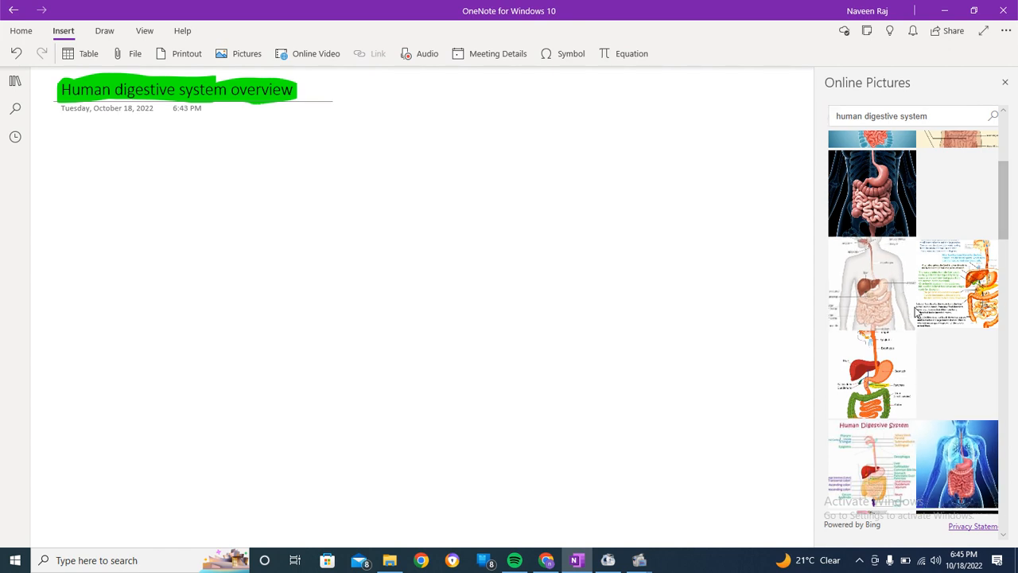
scroll(910, 245, "up", 1)
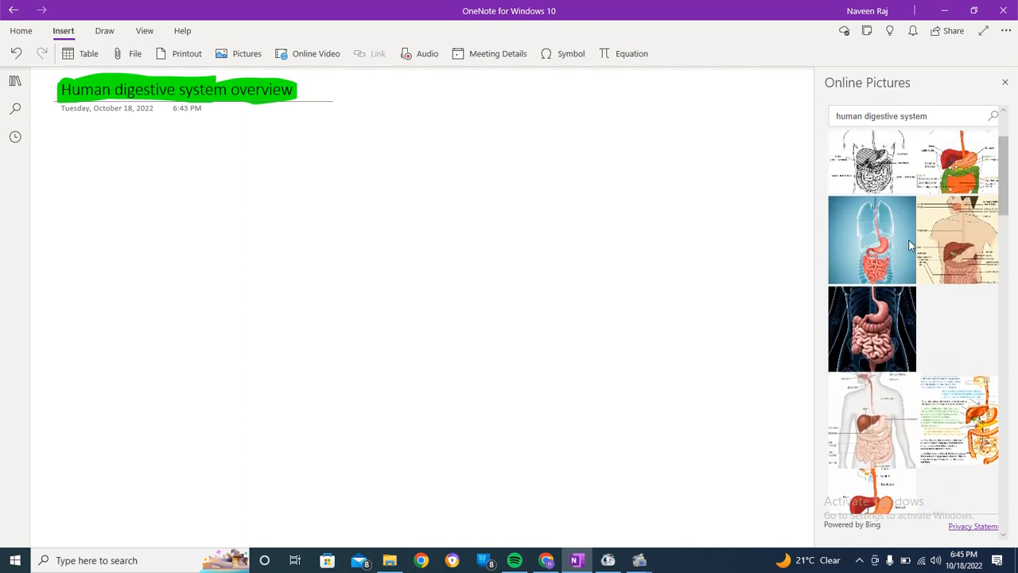
scroll(910, 245, "down", 2)
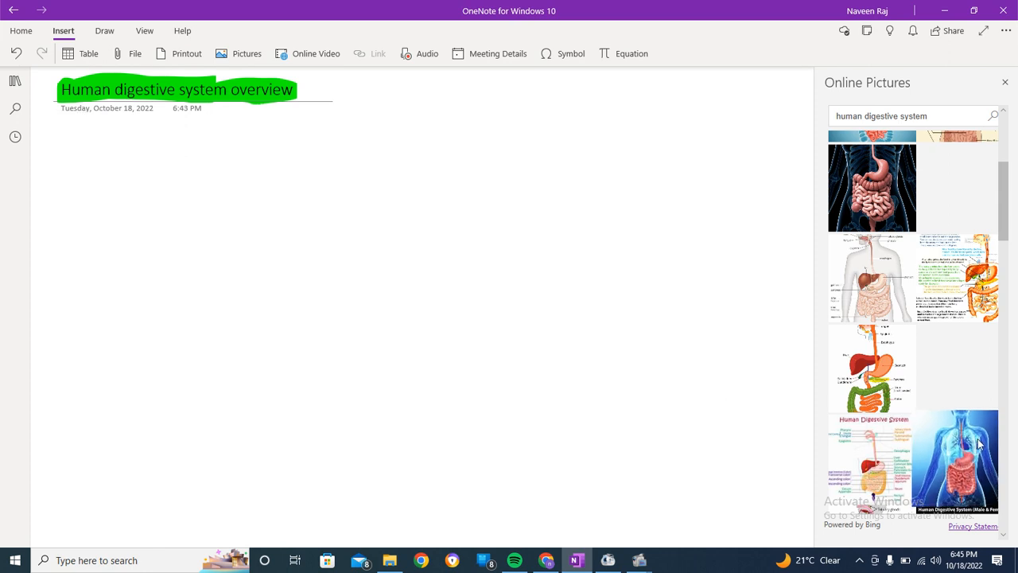
scroll(949, 282, "down", 2)
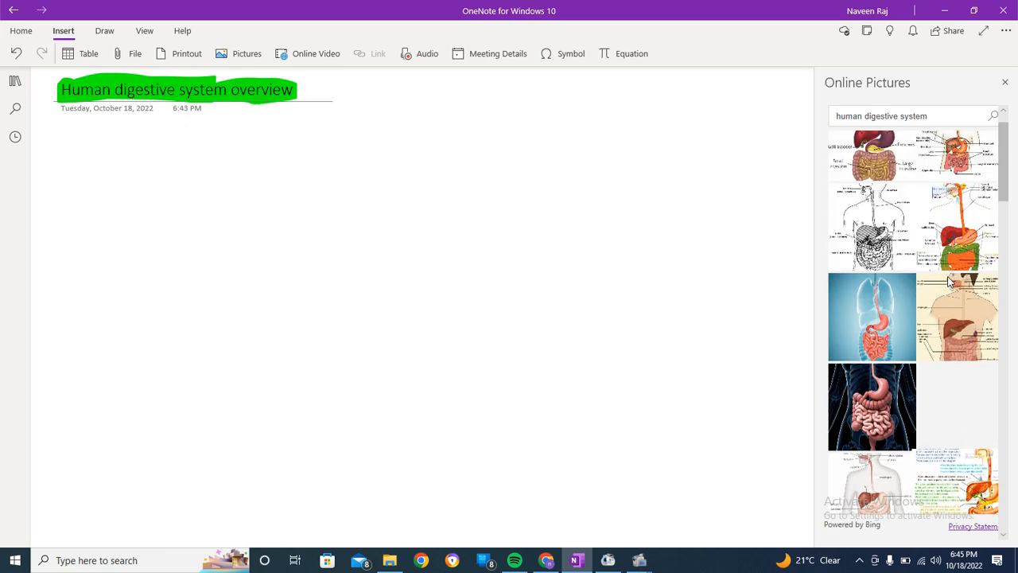
scroll(949, 282, "down", 2)
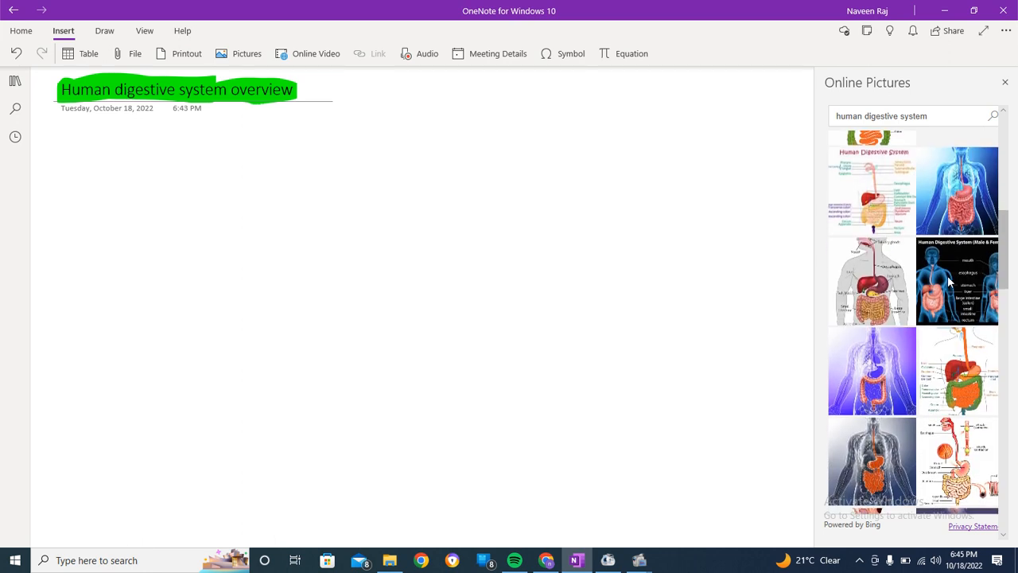
scroll(949, 282, "down", 1)
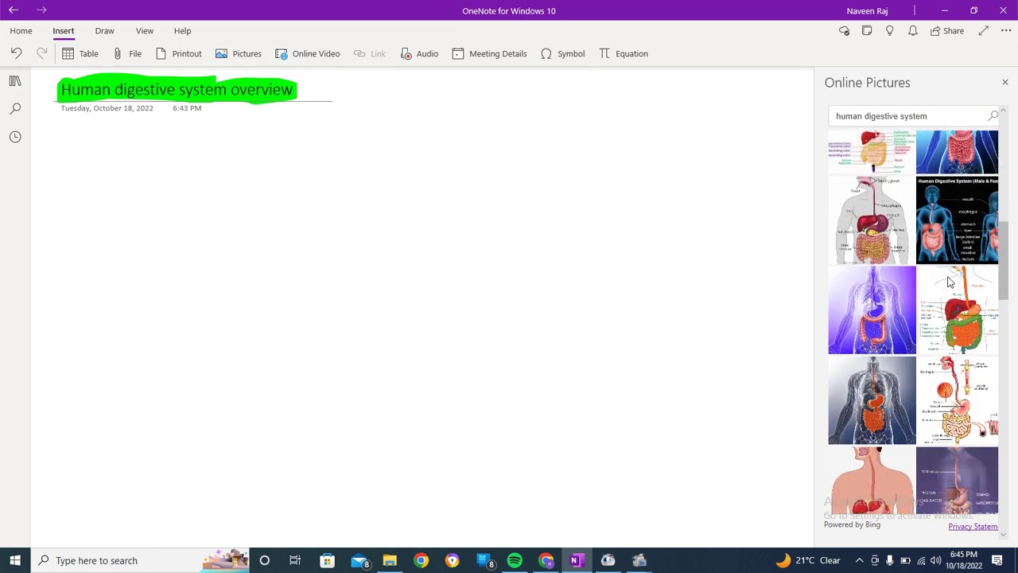
left_click(885, 313)
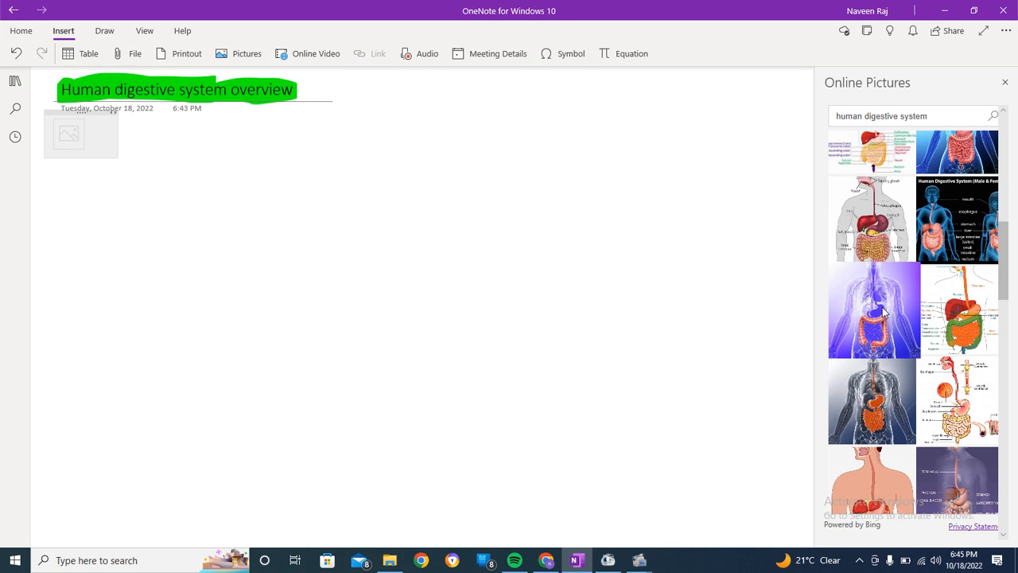
scroll(943, 272, "up", 3)
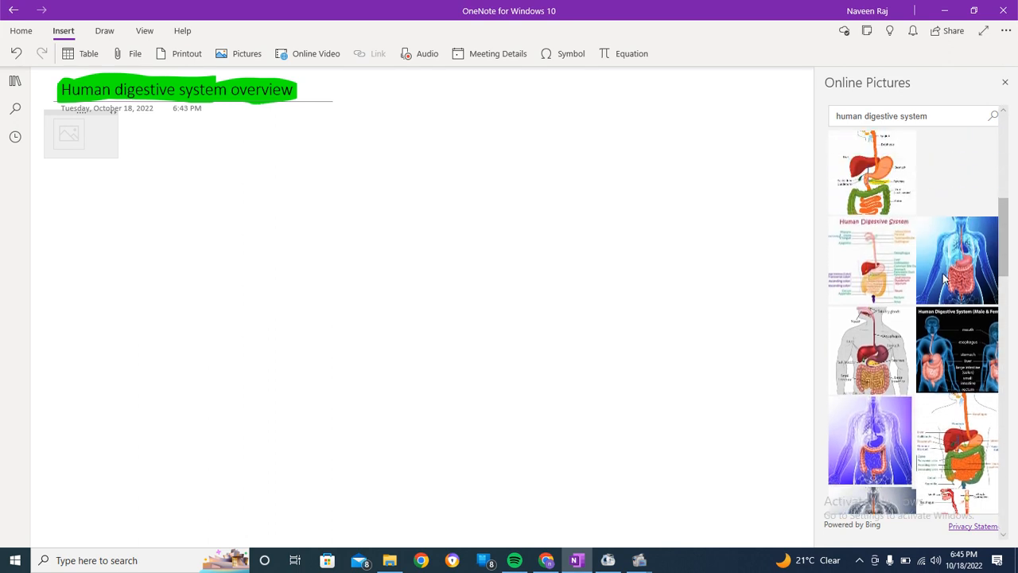
scroll(942, 273, "up", 2)
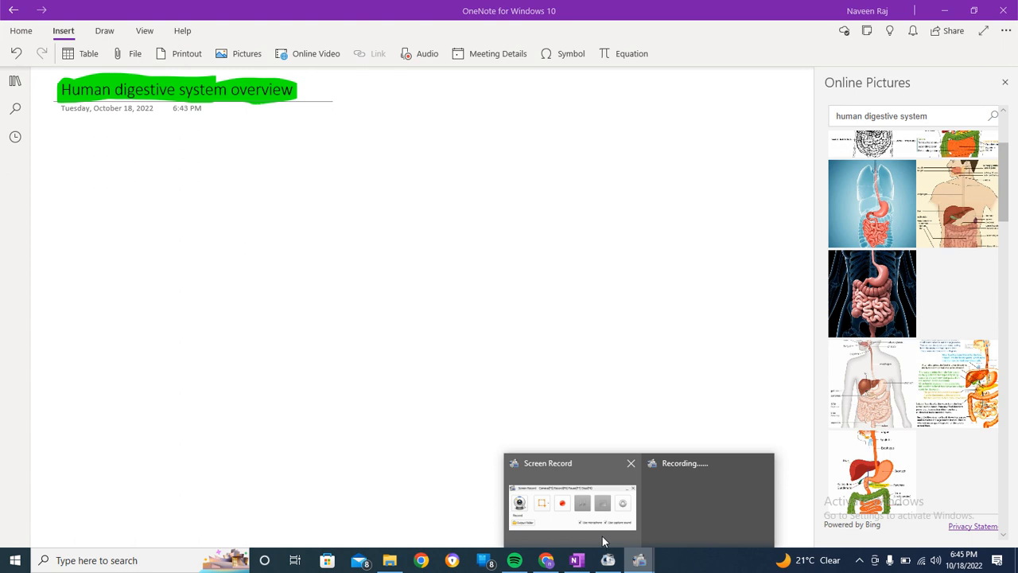
left_click(608, 534)
left_click(528, 239)
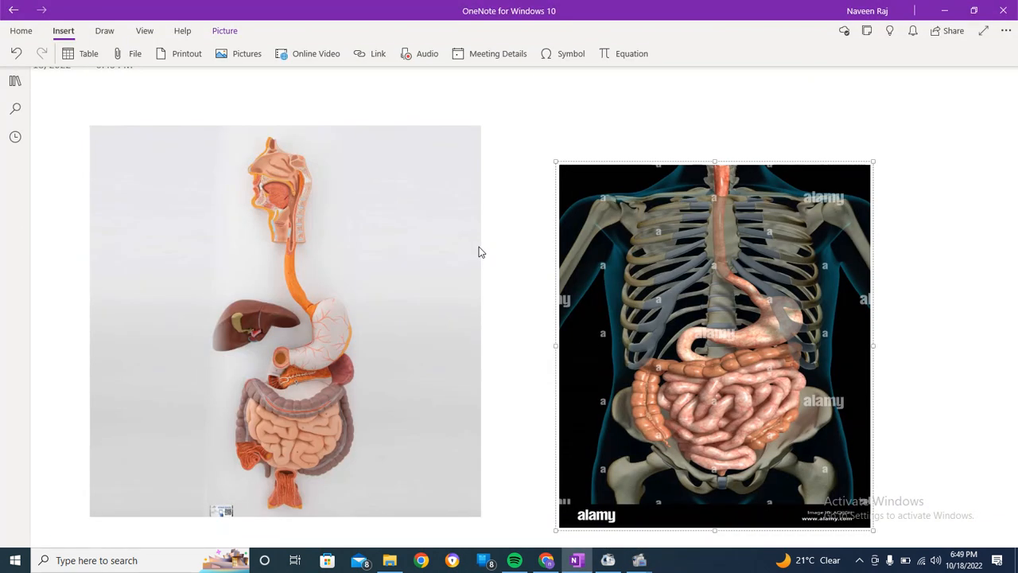
Switch to the Draw tools, pick a red pen and deselect the right-hand picture.
left_click(107, 36)
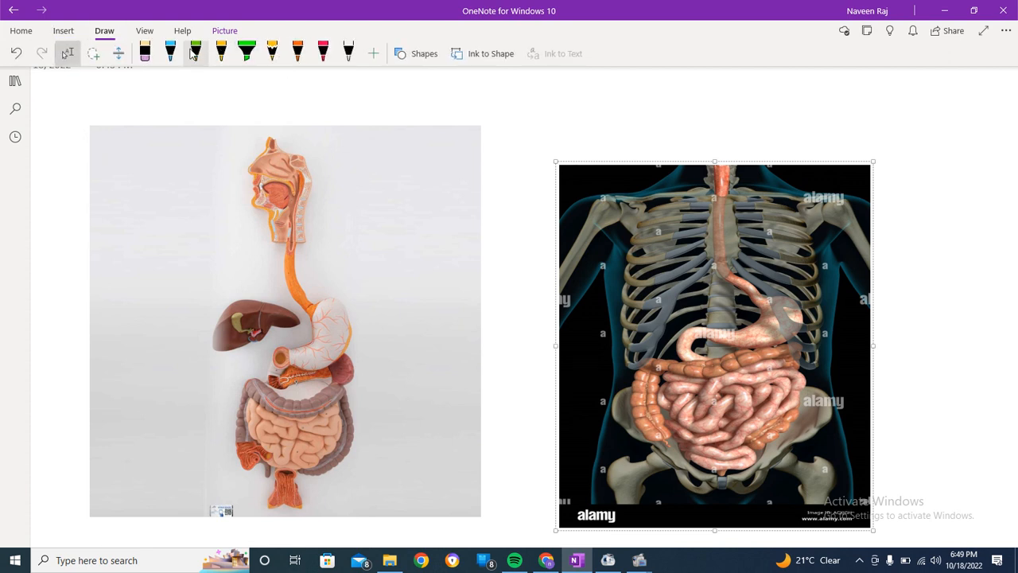
left_click(322, 54)
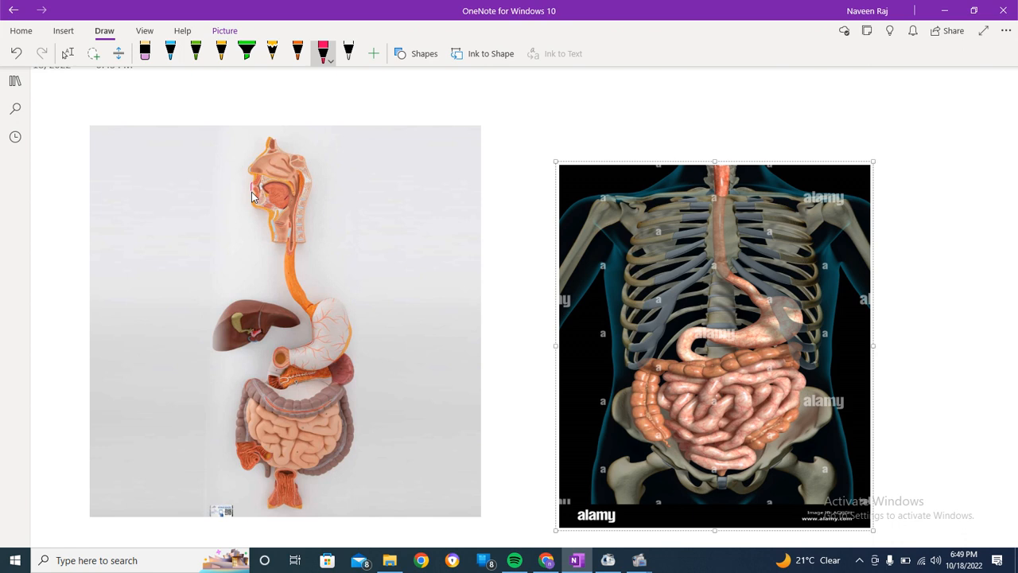
key("Escape")
With the blue pen, mark a dot at the mouth and draw an arrow toward the head model.
left_click(170, 52)
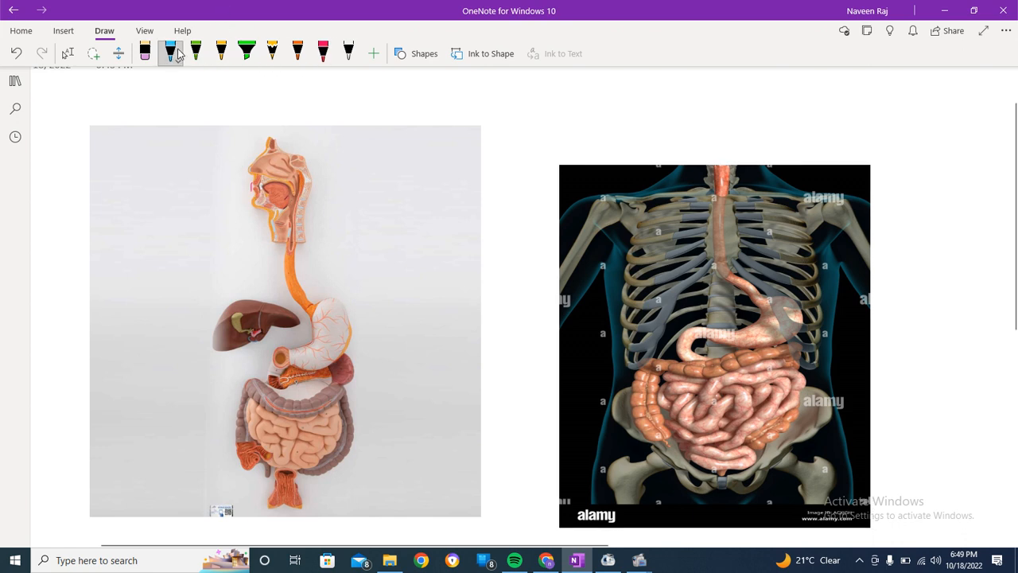
left_click(247, 185)
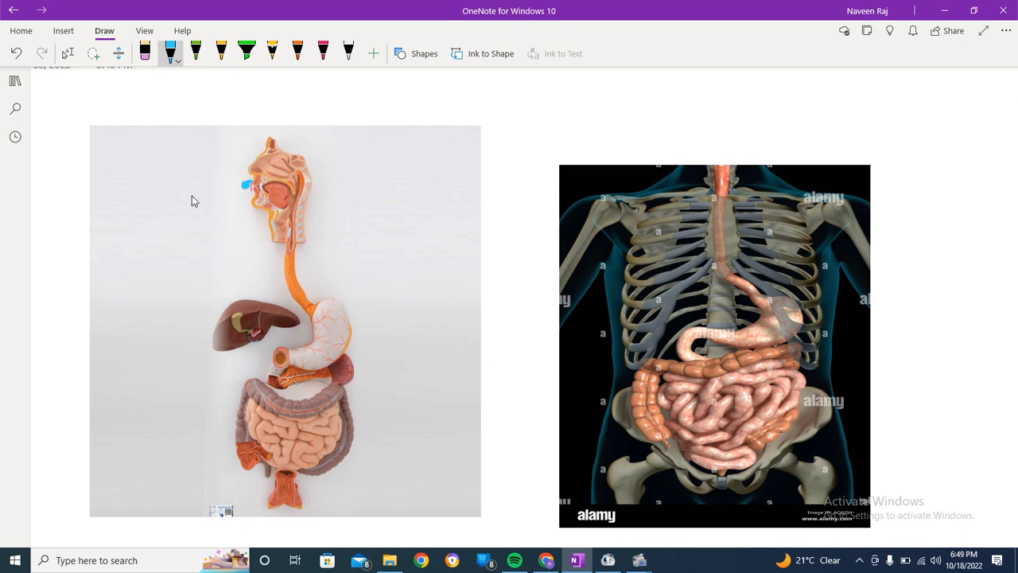
mouse_move(191, 196)
left_mouse_down()
mouse_move(219, 189)
mouse_move(215, 205)
left_mouse_up()
scroll(323, 161, "up", 1)
scroll(323, 161, "up", 1)
scroll(324, 161, "up", 1)
scroll(323, 162, "up", 1)
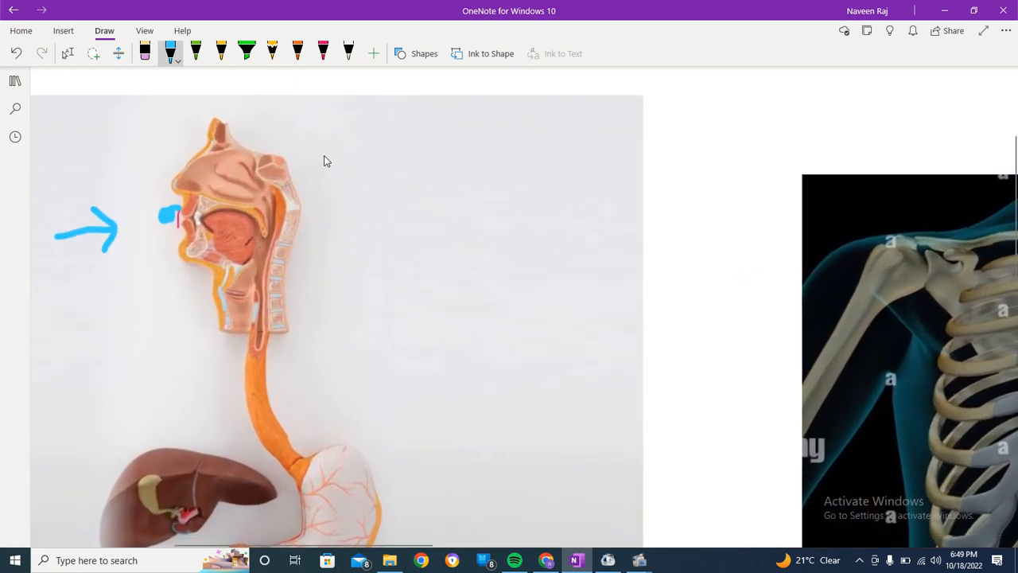
scroll(324, 162, "up", 1)
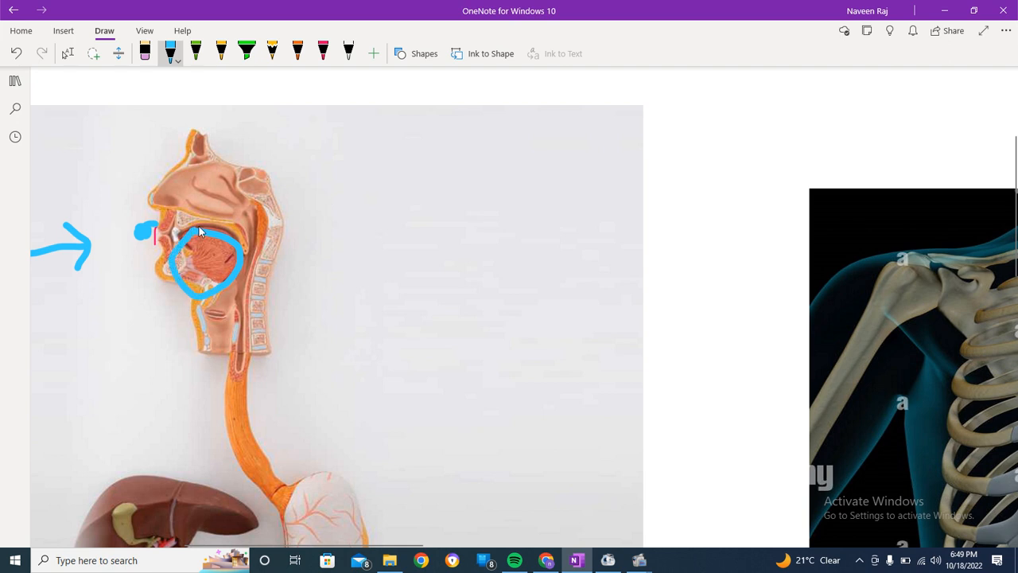
Try circling and tracing the tongue in blue, undoing each stroke so no ink remains on it.
left_click_drag(203, 295, 207, 224)
key("ctrl+z")
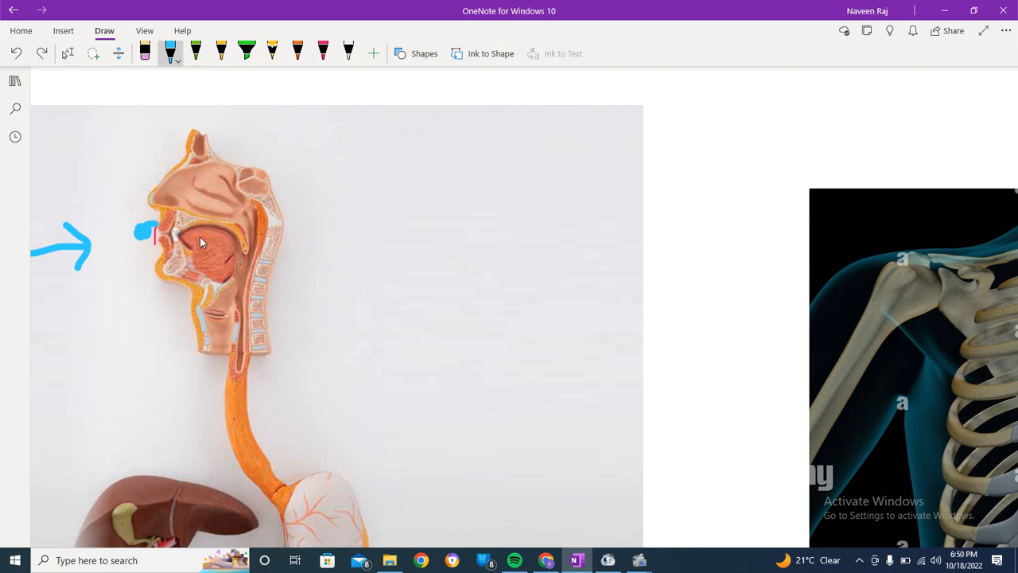
left_click_drag(229, 255, 236, 276)
key("ctrl+z")
left_click_drag(237, 277, 241, 287)
key("ctrl+z")
scroll(194, 289, "down", 2)
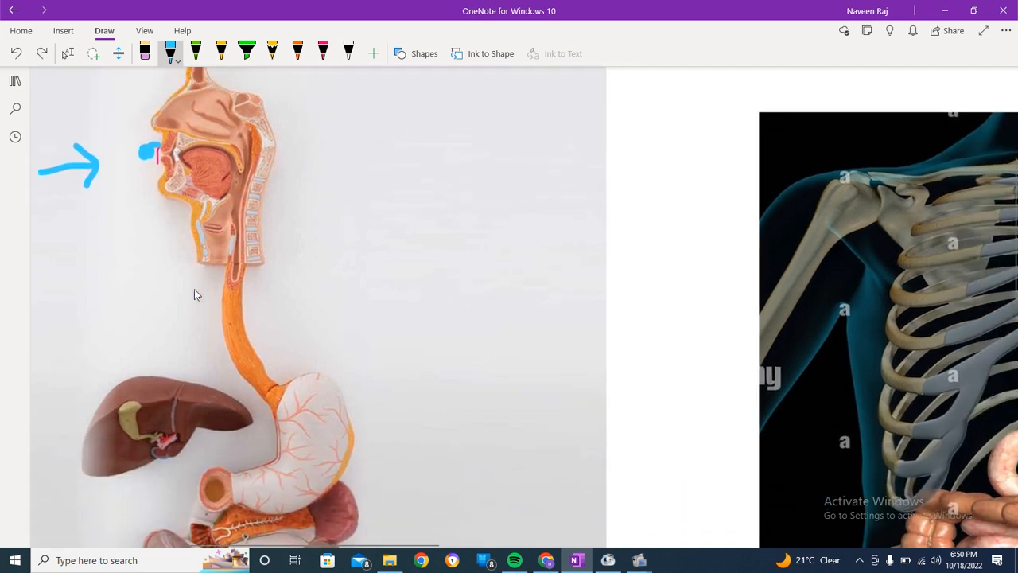
Draw blue leader lines labelling the esophagus O and stomach S on both images, plus P and A lines from the liver.
mouse_move(231, 316)
left_mouse_down()
mouse_move(309, 289)
mouse_move(321, 270)
left_mouse_up()
scroll(374, 268, "down", 2)
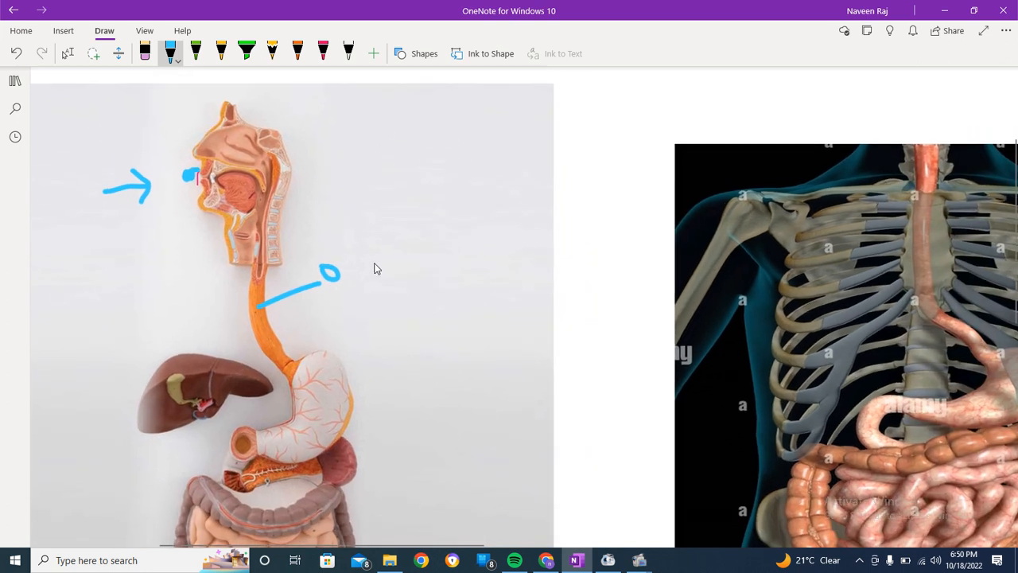
mouse_move(911, 221)
left_mouse_down()
mouse_move(707, 172)
mouse_move(677, 148)
mouse_move(682, 170)
left_mouse_up()
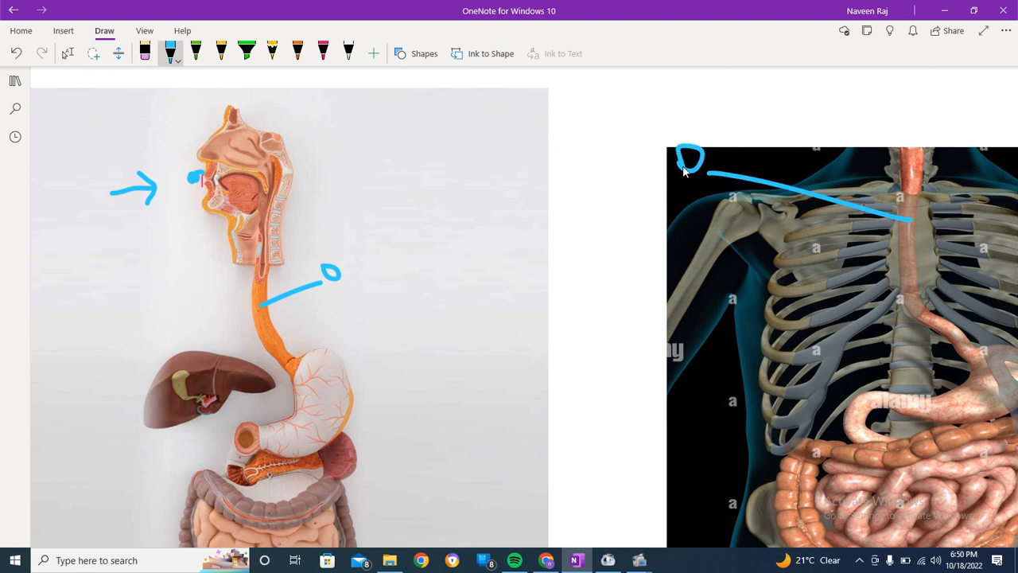
scroll(682, 170, "down", 1)
scroll(655, 245, "down", 2)
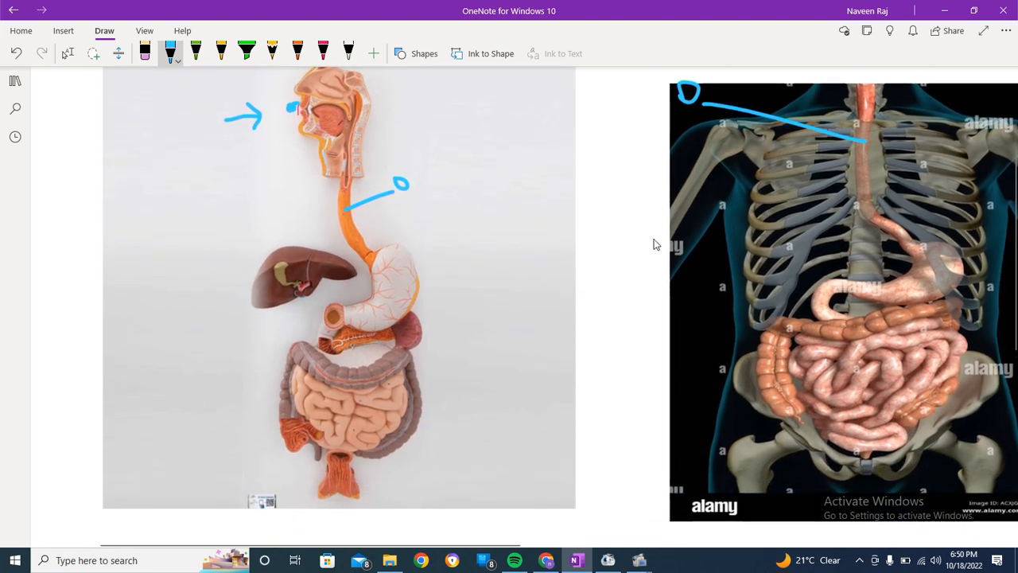
scroll(655, 244, "up", 2)
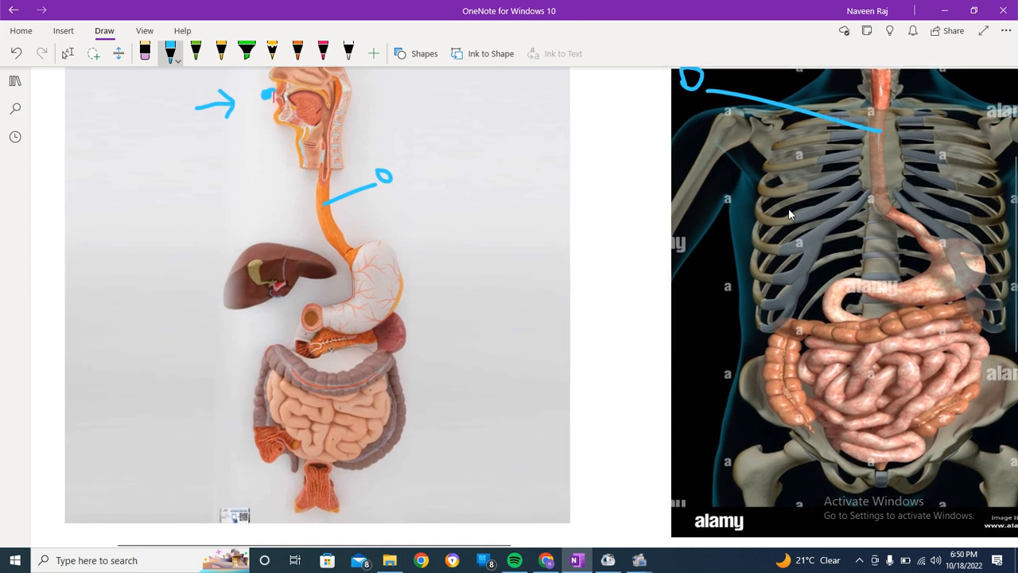
scroll(789, 213, "right", 2)
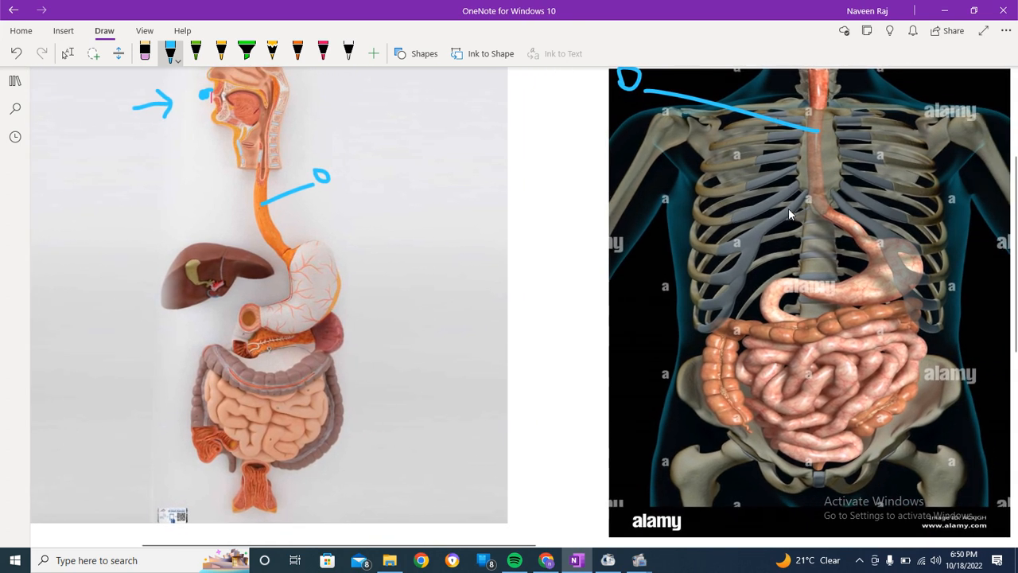
scroll(790, 213, "down", 1)
scroll(708, 206, "up", 1)
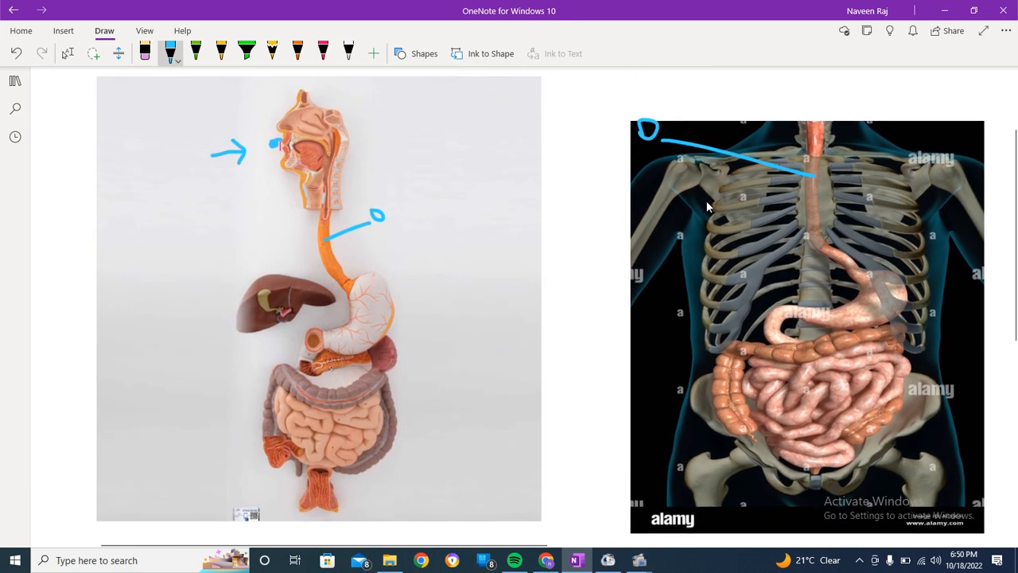
scroll(708, 207, "down", 1)
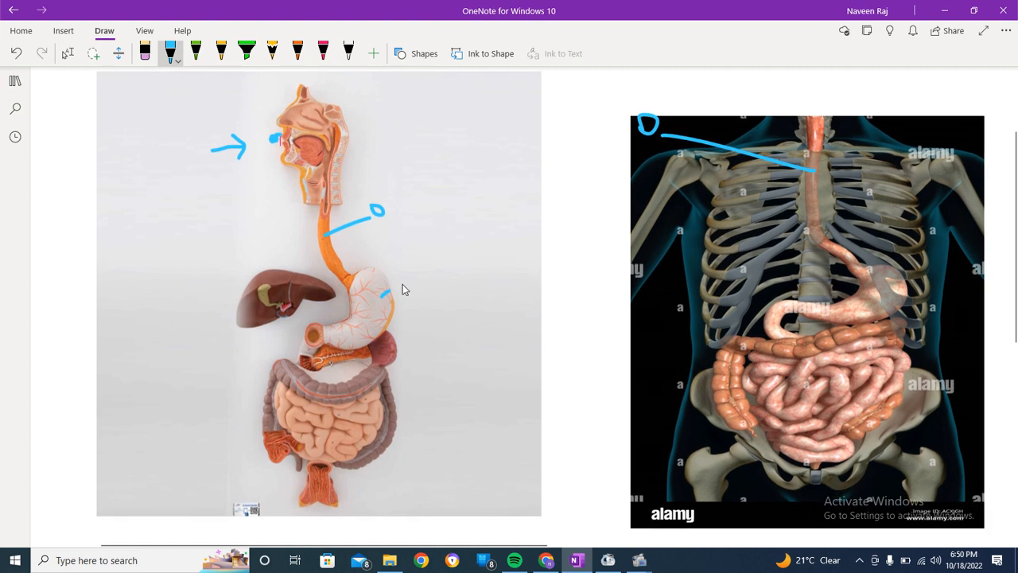
left_click_drag(425, 279, 421, 288)
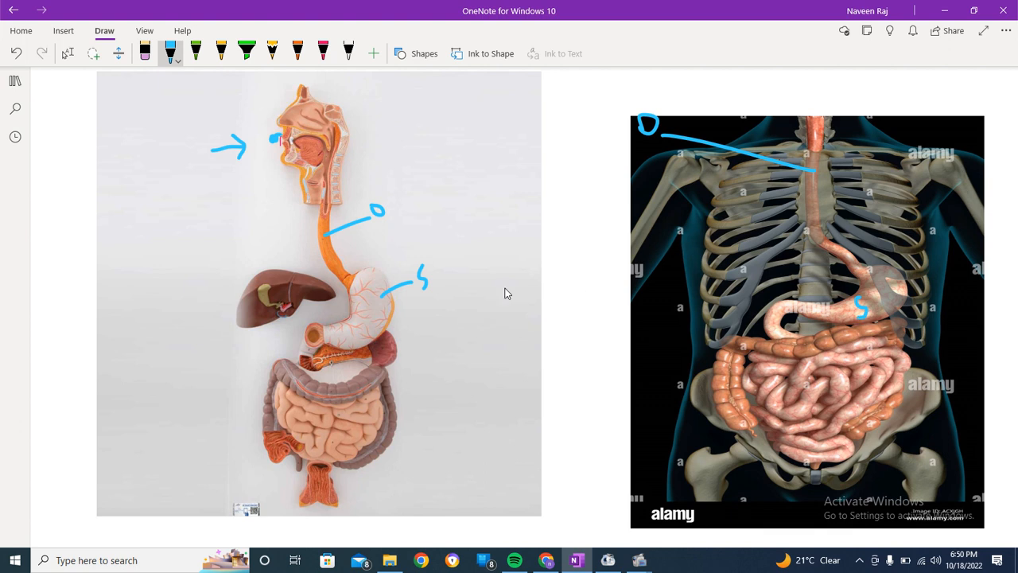
left_click_drag(275, 273, 169, 264)
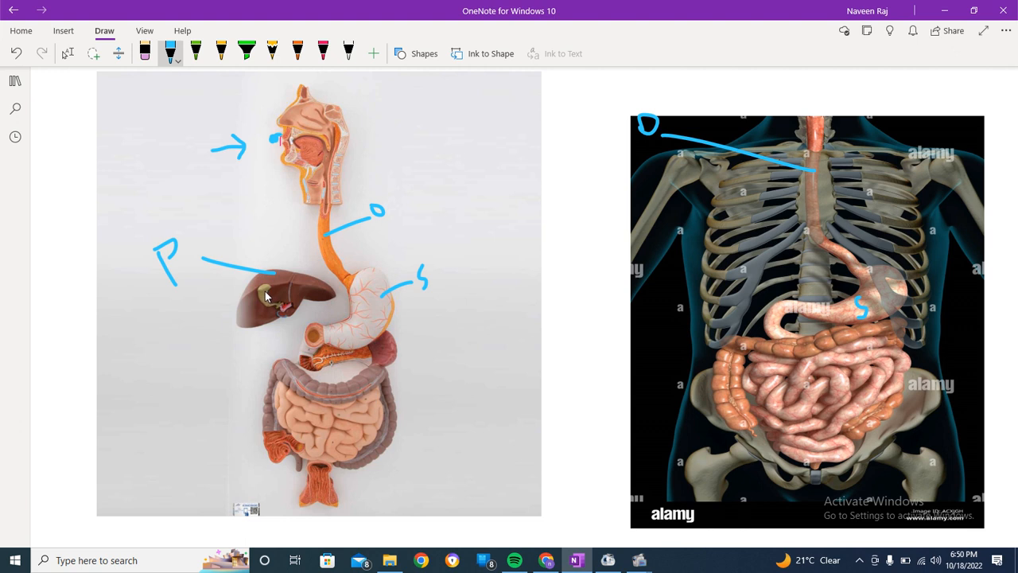
mouse_move(265, 291)
left_mouse_down()
mouse_move(190, 322)
mouse_move(197, 343)
mouse_move(188, 334)
left_mouse_up()
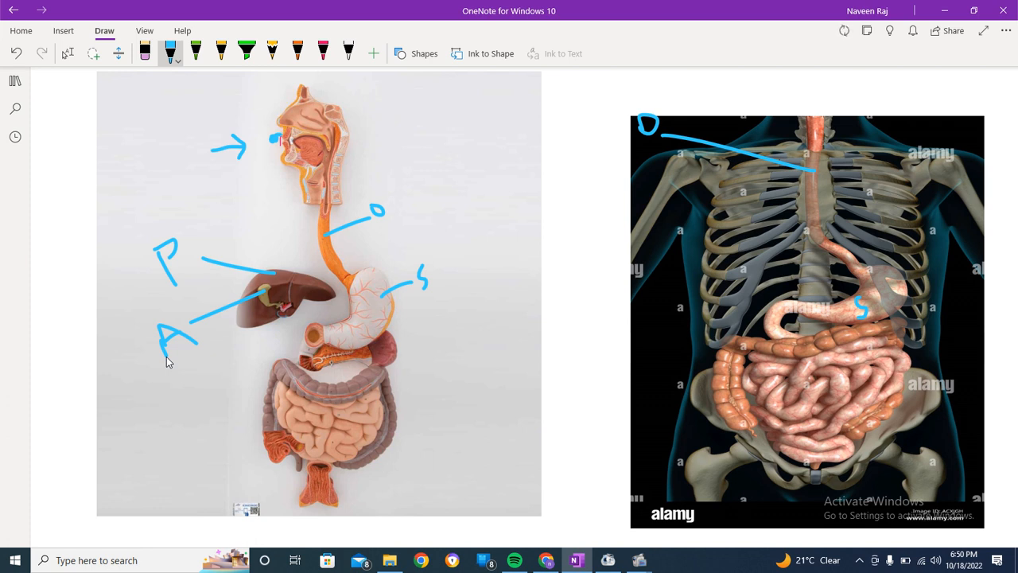
Label the organ below the stomach L and the intestines ST with blue leader lines on both images.
left_click(387, 353)
left_click_drag(356, 350, 525, 315)
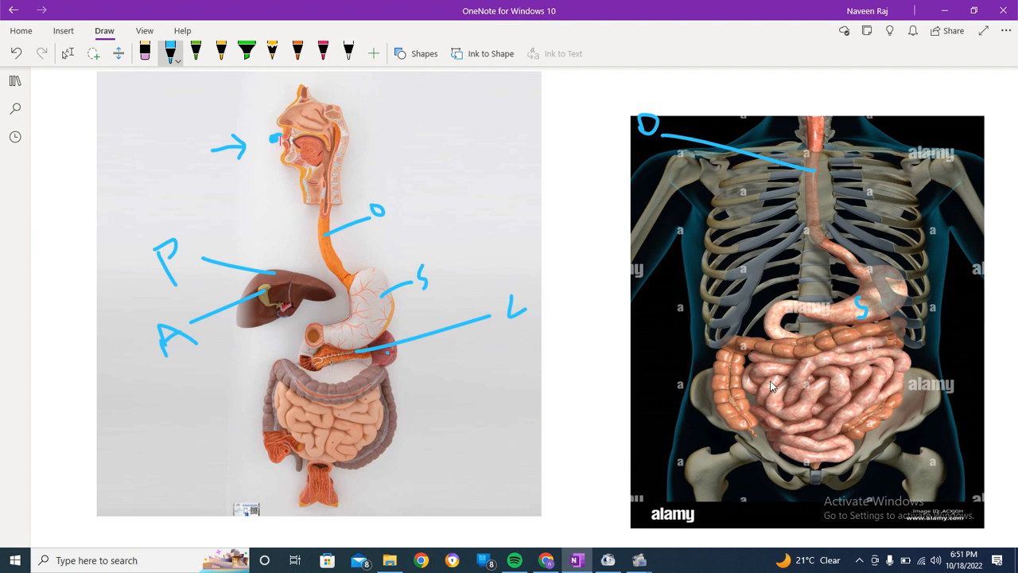
left_click_drag(775, 379, 636, 376)
mouse_move(640, 338)
left_mouse_down()
mouse_move(657, 332)
mouse_move(651, 351)
mouse_move(613, 365)
left_mouse_up()
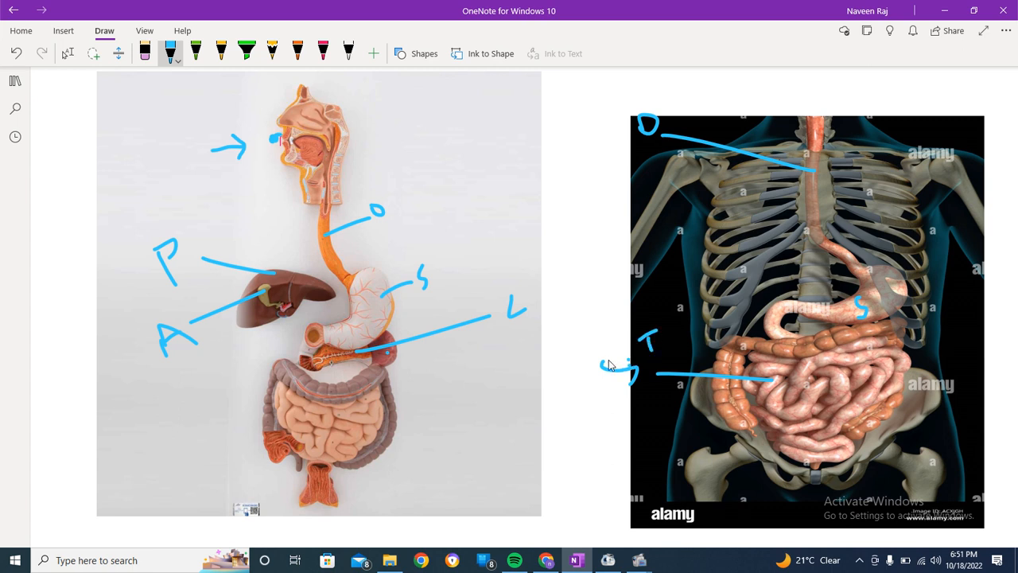
left_click_drag(344, 426, 449, 407)
Finish the S.I intestine label, then arrow the lower-left large intestine and label it L.S.
mouse_move(463, 389)
left_mouse_down()
mouse_move(477, 410)
mouse_move(502, 383)
left_mouse_up()
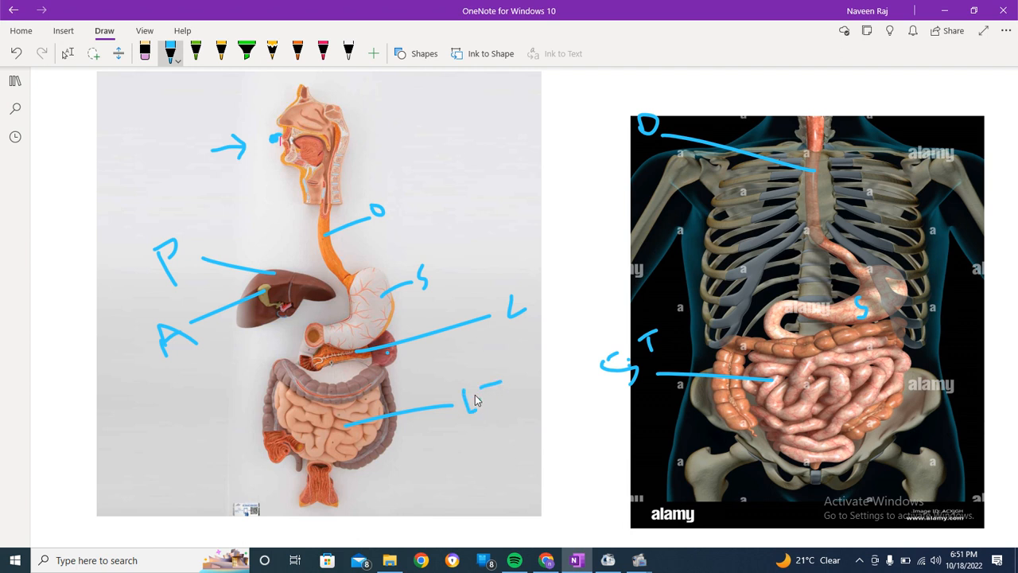
key("ctrl+z")
left_click_drag(455, 404, 487, 405)
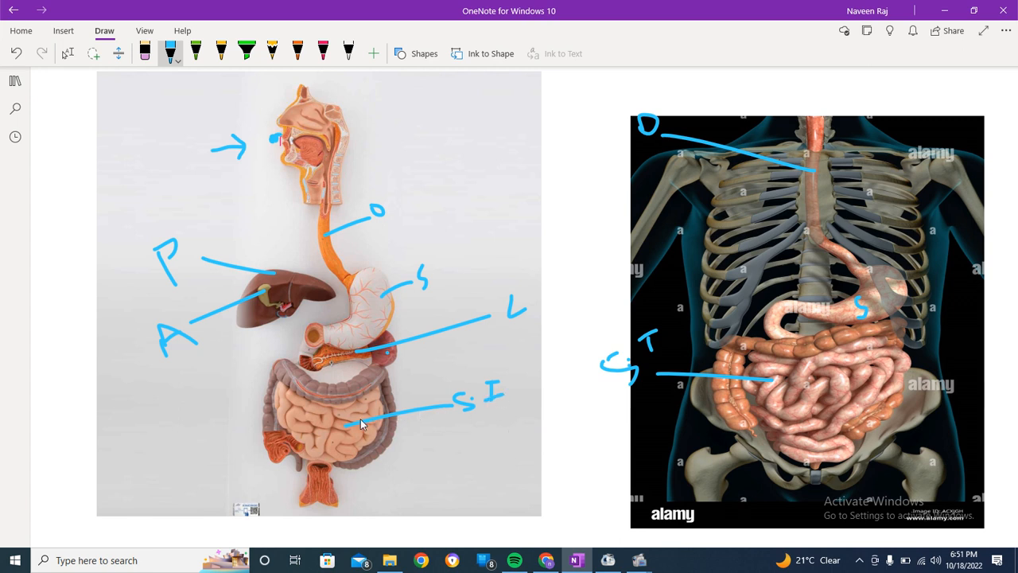
mouse_move(263, 406)
left_mouse_down()
mouse_move(203, 418)
mouse_move(224, 432)
left_mouse_up()
left_click_drag(138, 427, 167, 449)
left_click(168, 436)
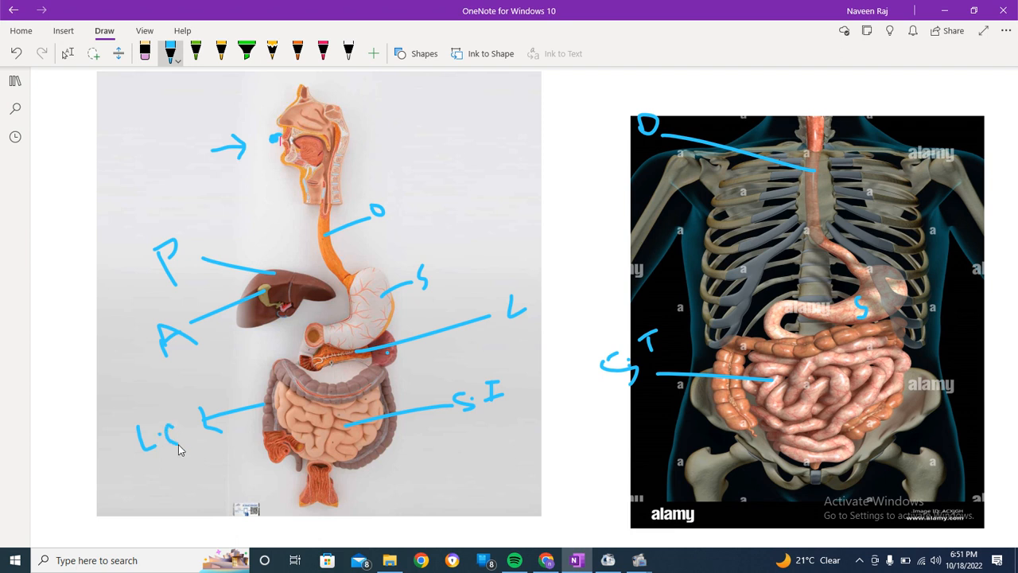
Label the right image's large intestine L·S and mark the left image's anus with A.
mouse_move(727, 391)
left_mouse_down()
mouse_move(554, 442)
mouse_move(545, 459)
mouse_move(579, 469)
mouse_move(578, 485)
left_mouse_up()
left_click(566, 460)
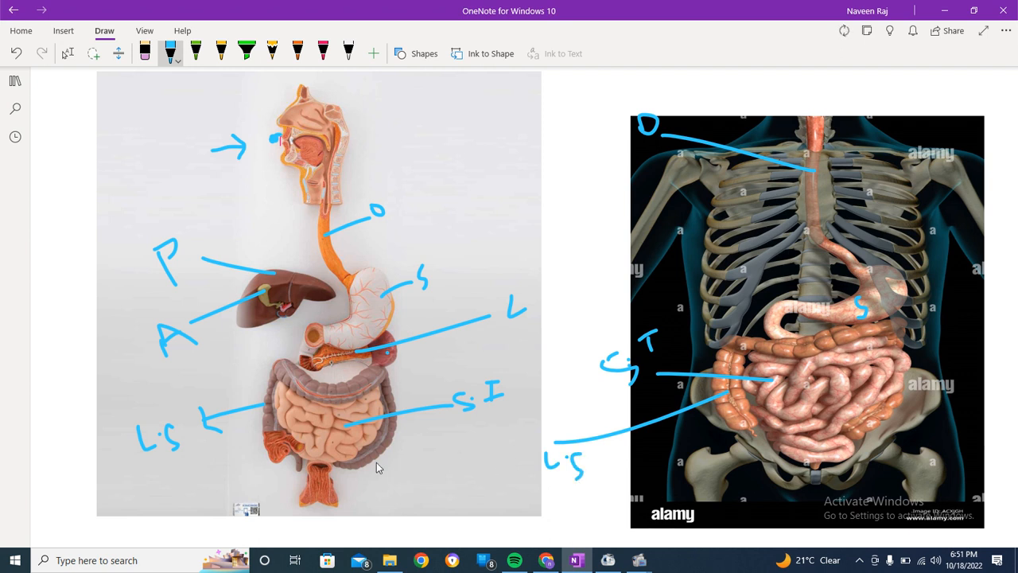
left_click_drag(318, 487, 391, 493)
Label the right image's anus with A and draw a leader line beside the throat.
left_click_drag(810, 465, 755, 482)
mouse_move(698, 509)
left_mouse_down()
mouse_move(749, 499)
mouse_move(739, 491)
left_mouse_up()
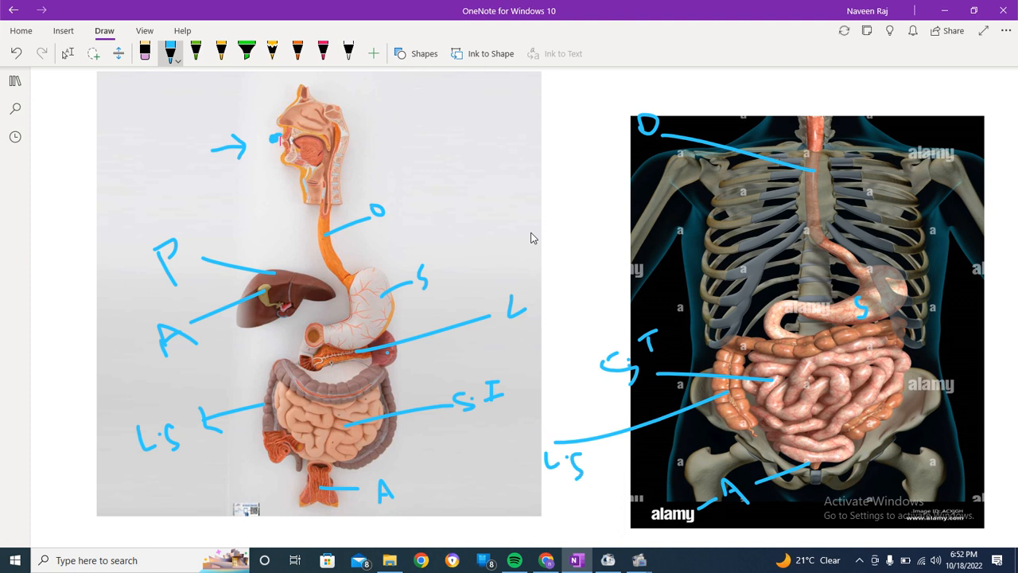
left_click_drag(328, 168, 389, 159)
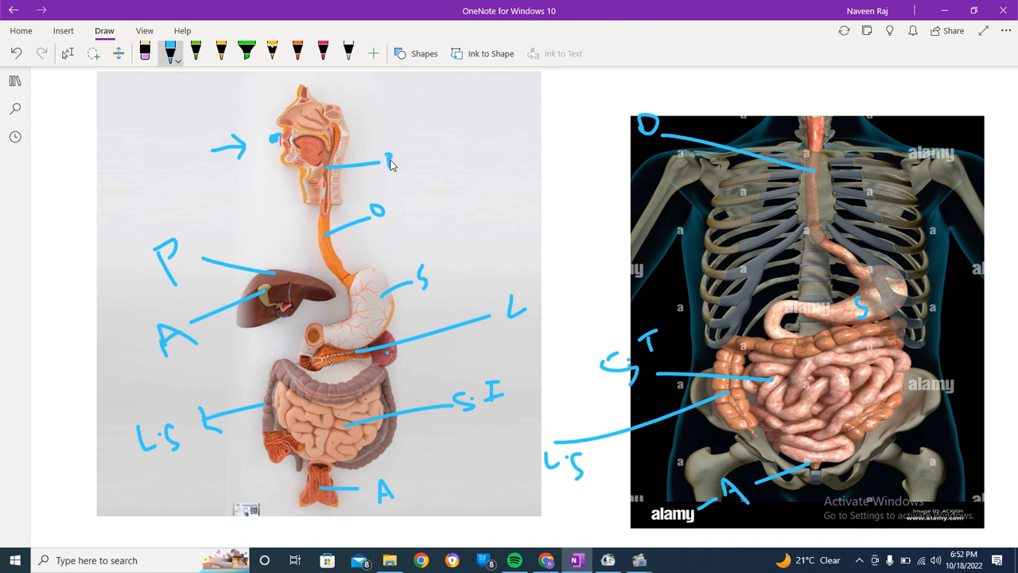